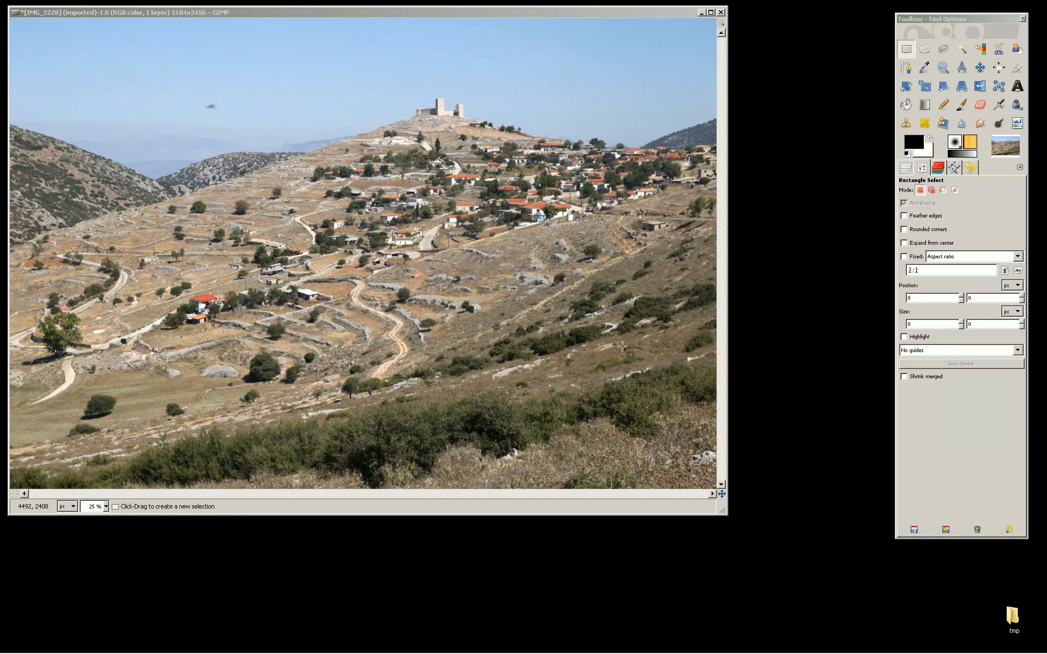
Step: Activate the Clone tool on the hillside landscape and clone sky over the small bird
{"action": "left_click", "coordinate": [416, 10]}
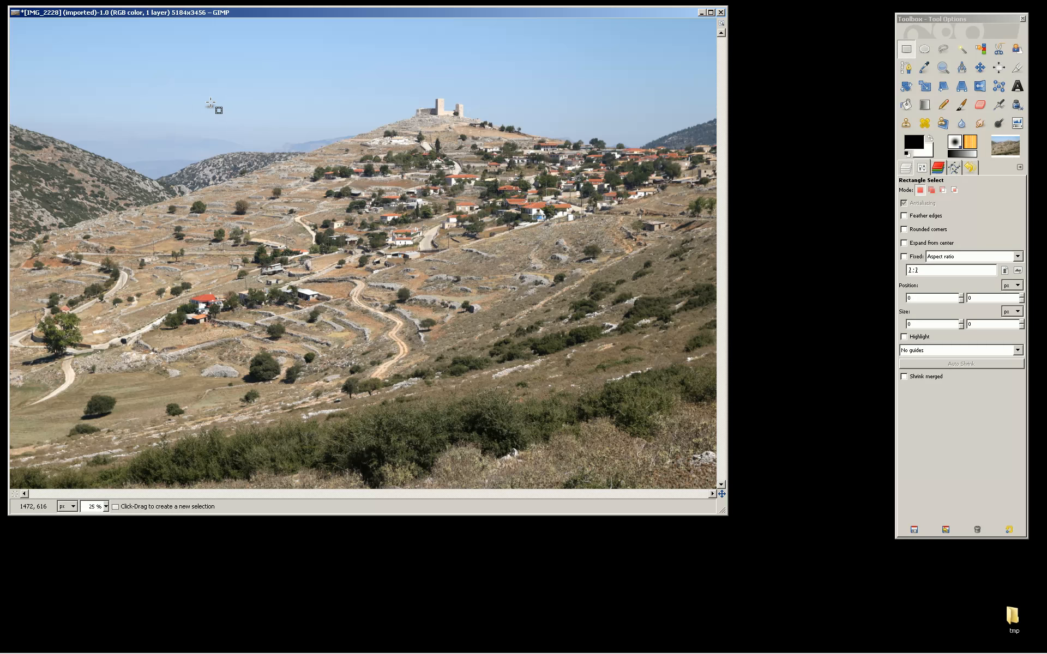
{"action": "left_click", "coordinate": [905, 123]}
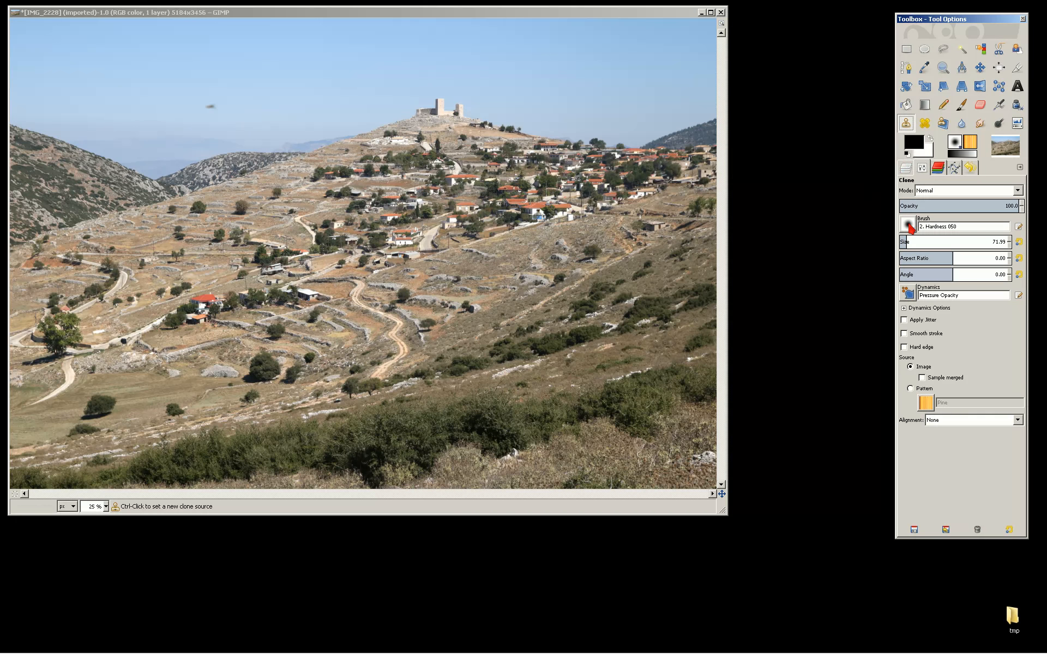
{"action": "left_click", "coordinate": [237, 108], "text": "ctrl"}
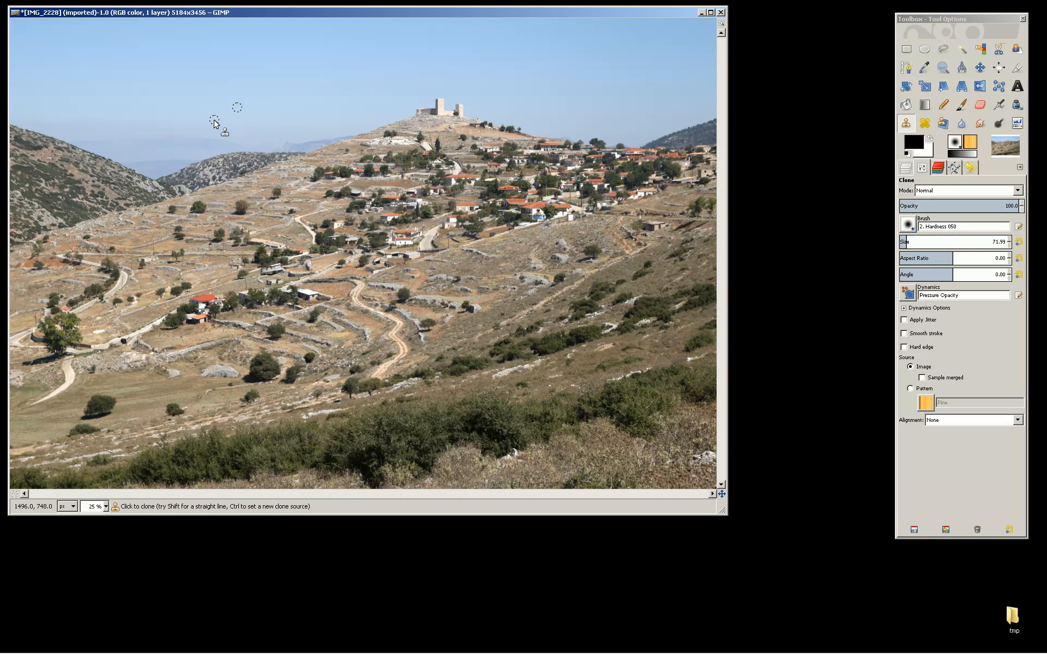
Step: Switch to the portrait image and try cloning over the mole on the cheek
{"action": "key", "text": "ctrl+alt+Right"}
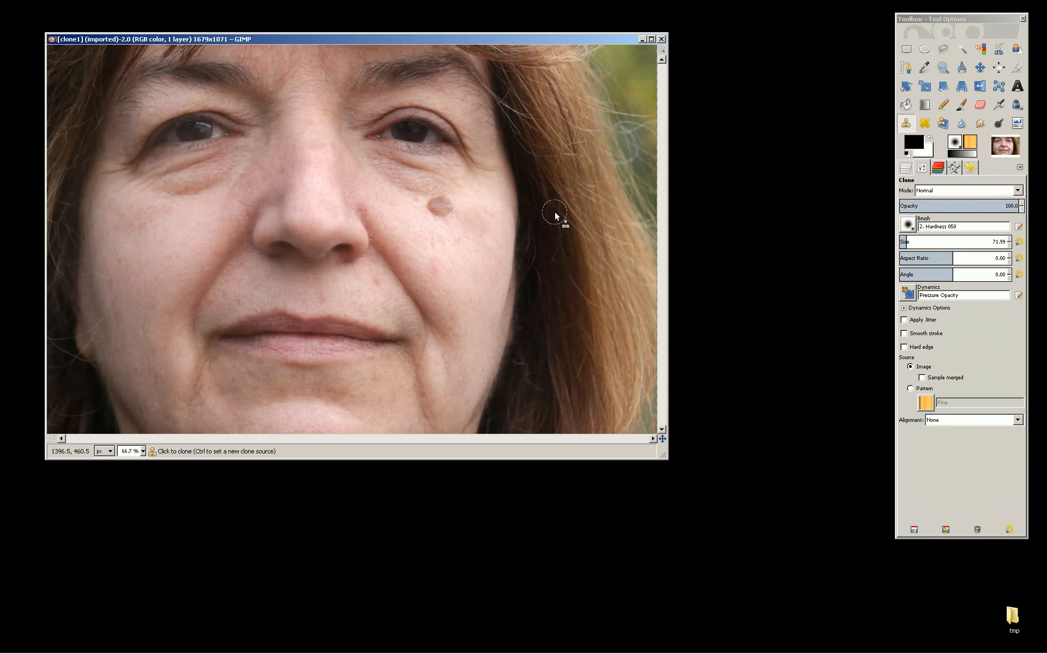
{"action": "left_click", "coordinate": [433, 213]}
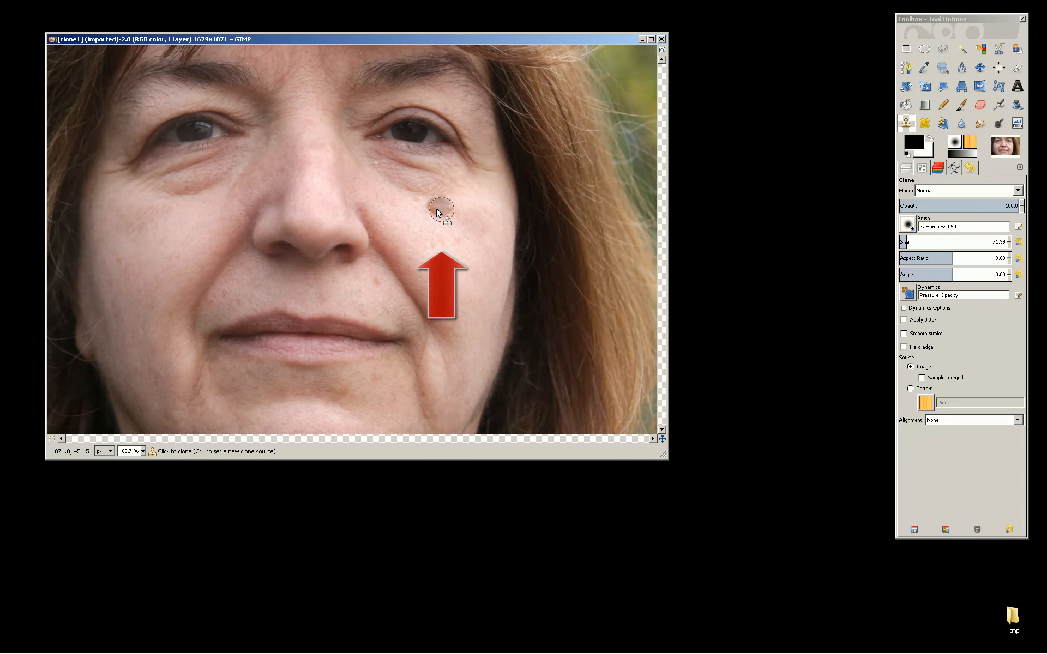
{"action": "left_click", "coordinate": [442, 207]}
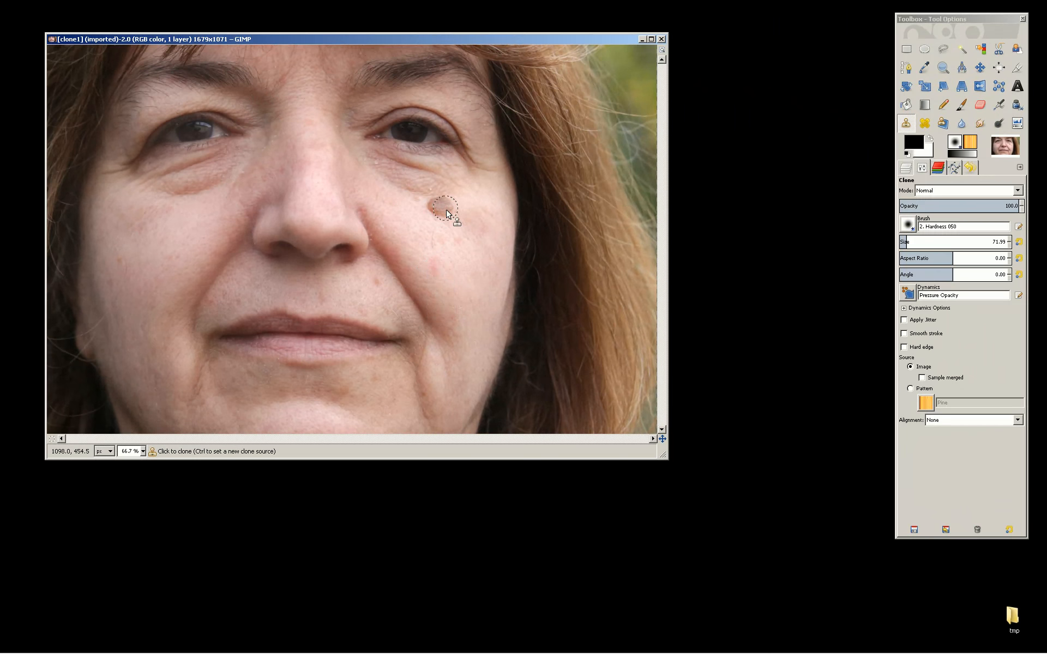
Step: Reduce the clone brush size to 54.99
{"action": "key", "text": "bracketleft"}
{"action": "key", "text": "bracketleft"}
{"action": "key", "text": "bracketleft"}
{"action": "key", "text": "bracketleft"}
{"action": "key", "text": "bracketleft"}
{"action": "key", "text": "bracketleft"}
{"action": "key", "text": "bracketleft"}
{"action": "key", "text": "bracketleft"}
{"action": "key", "text": "bracketleft"}
{"action": "key", "text": "bracketleft"}
{"action": "key", "text": "bracketleft"}
{"action": "key", "text": "bracketleft"}
{"action": "key", "text": "bracketleft"}
{"action": "key", "text": "bracketleft"}
{"action": "key", "text": "bracketleft"}
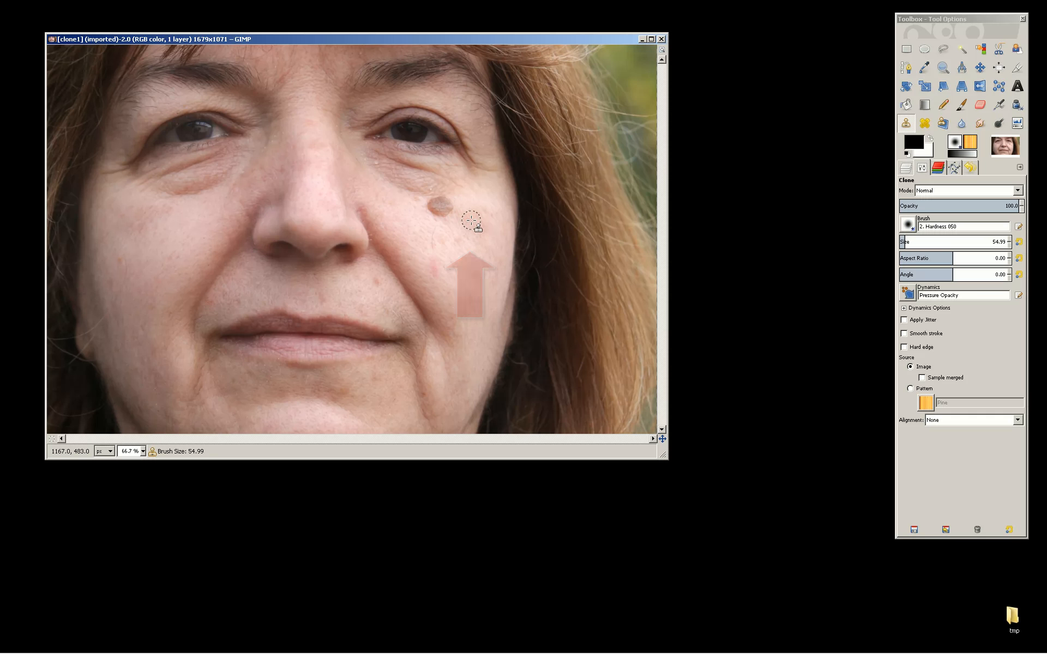
Step: Set a clone source on clean cheek skin beside the mole and paint over the mole
{"action": "left_click", "coordinate": [471, 221], "text": "ctrl"}
{"action": "left_click", "coordinate": [444, 214]}
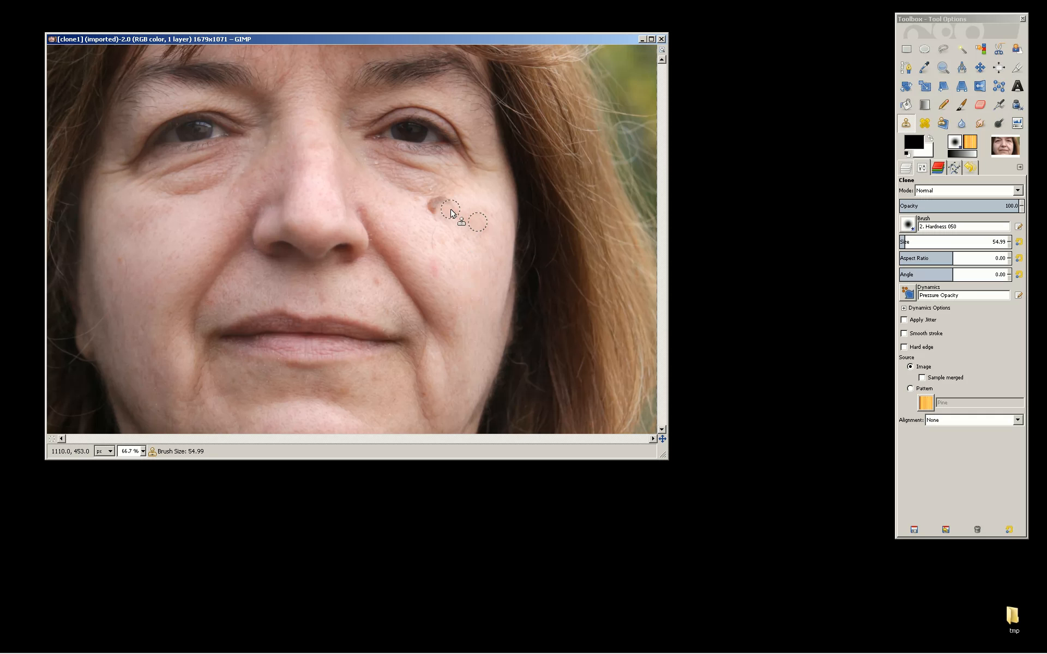
{"action": "mouse_move", "coordinate": [450, 204]}
{"action": "left_mouse_down"}
{"action": "mouse_move", "coordinate": [431, 207]}
{"action": "mouse_move", "coordinate": [443, 200]}
{"action": "left_mouse_up"}
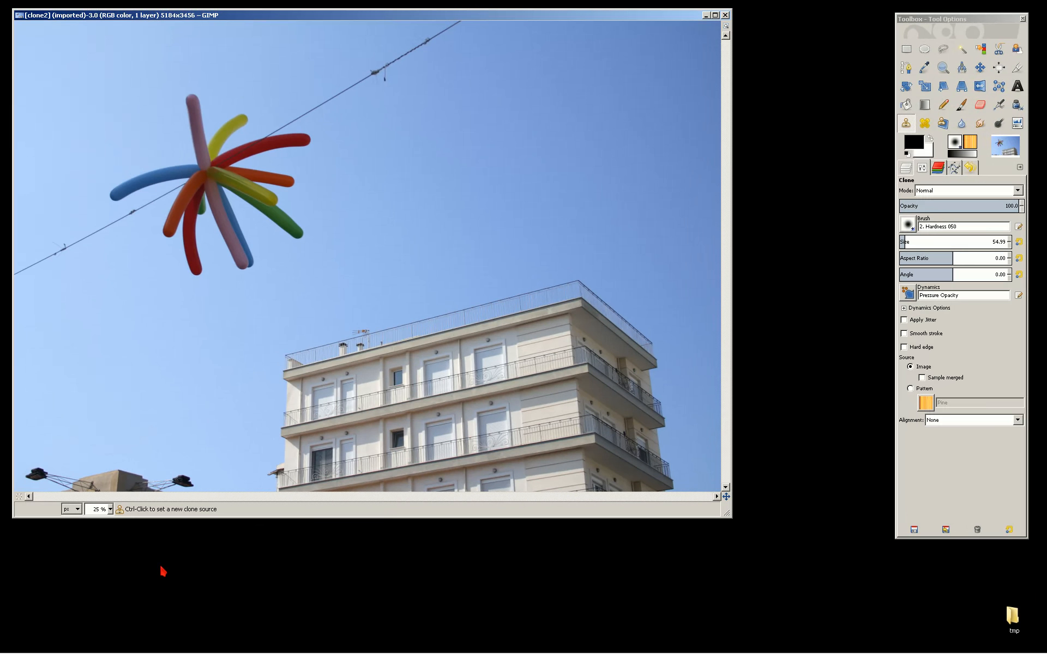
Step: Set the clone brush size to 208.91 and clone sky over the rooftop antenna in the lower corner of the balloon photo
{"action": "left_click", "coordinate": [907, 121]}
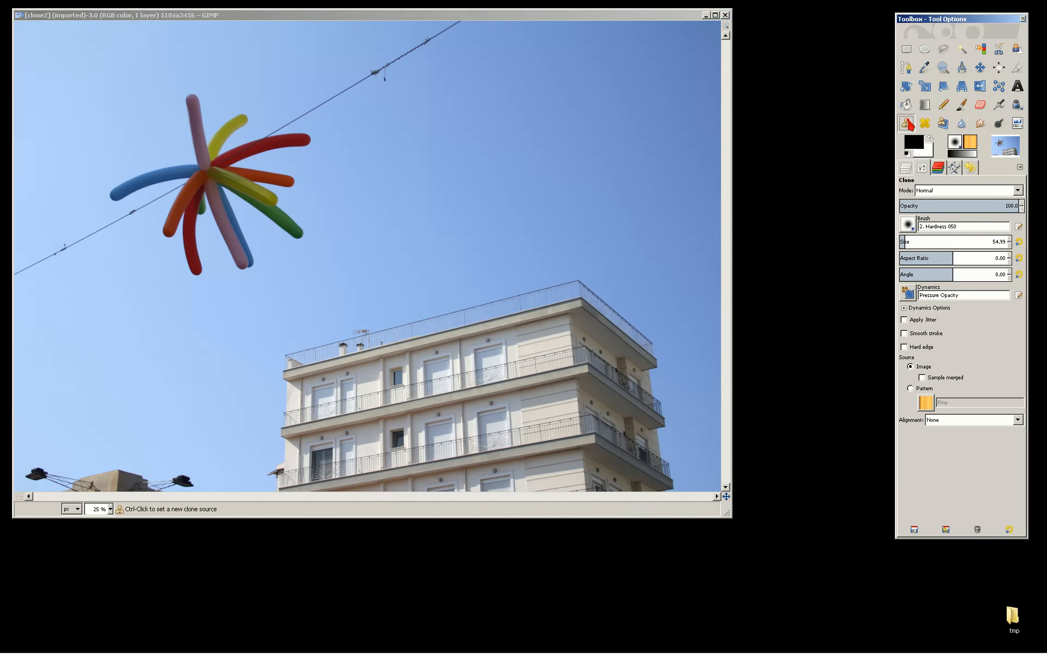
{"action": "left_click", "coordinate": [918, 243]}
{"action": "key", "text": "ctrl"}
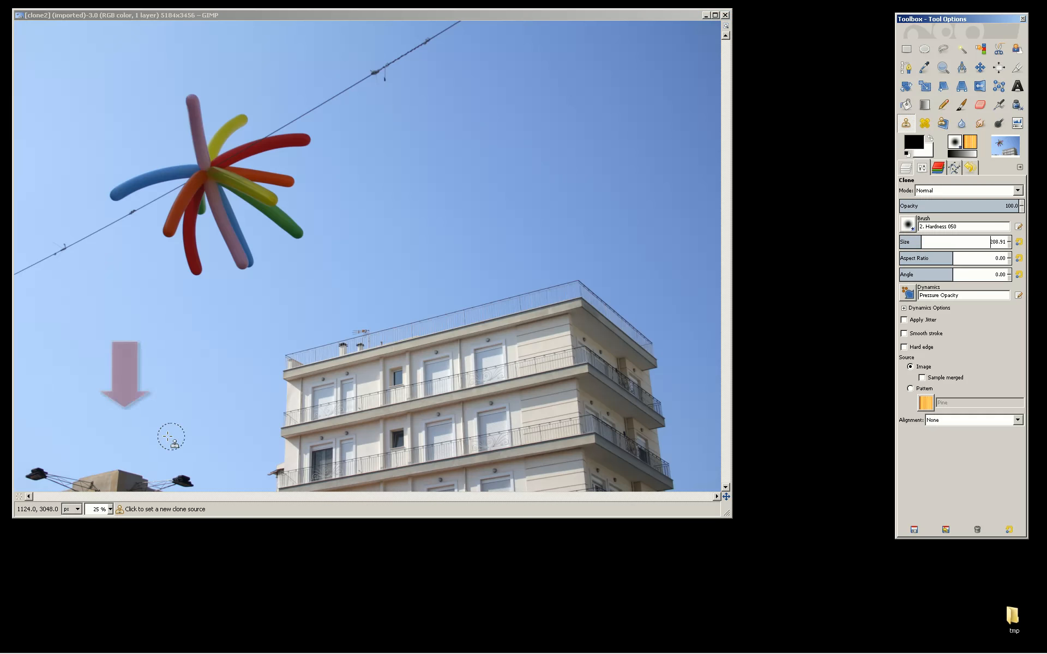
{"action": "left_click", "coordinate": [122, 429], "text": "ctrl"}
{"action": "left_click_drag", "start_coordinate": [113, 483], "coordinate": [190, 483]}
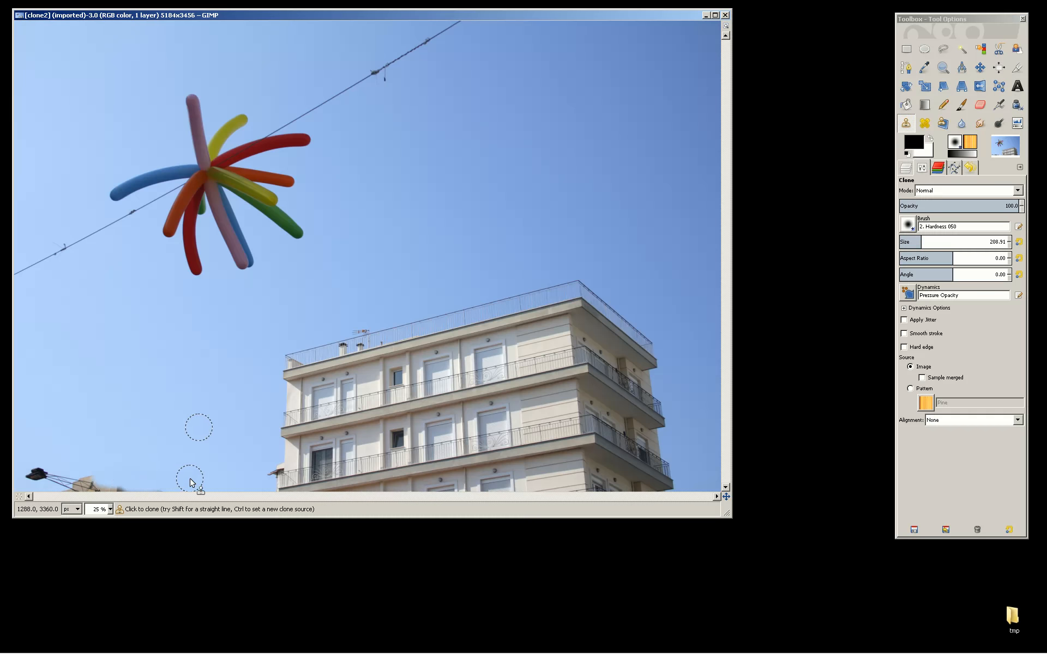
{"action": "left_click_drag", "start_coordinate": [33, 475], "coordinate": [90, 482]}
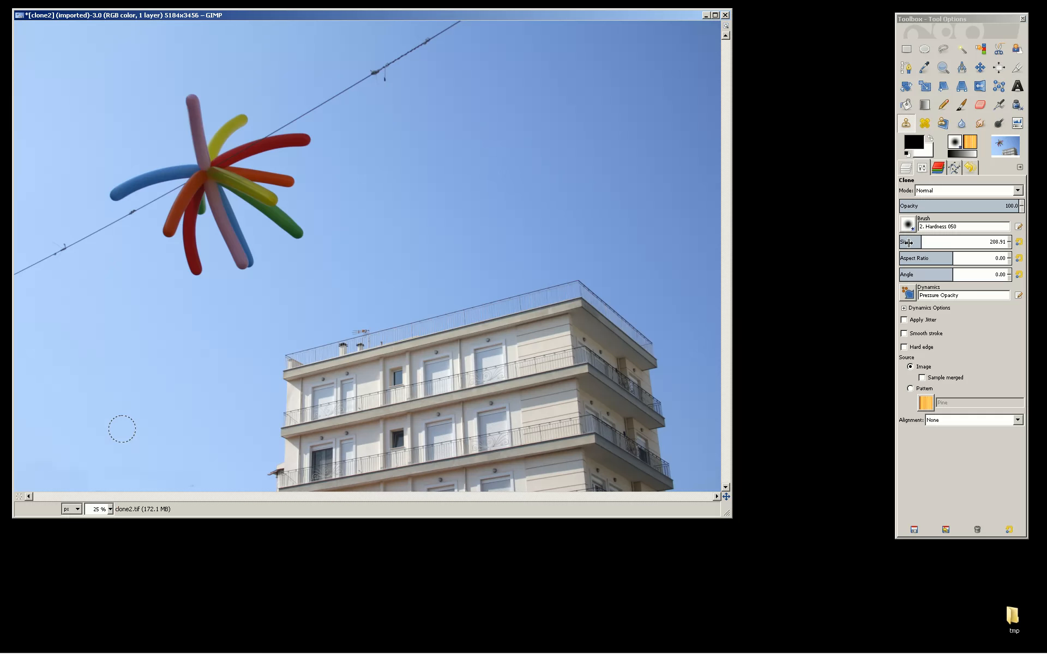
Step: Set the brush size to 163.27 and clone sky over the overhead wire on both sides of the balloons
{"action": "left_click_drag", "start_coordinate": [909, 243], "coordinate": [903, 243]}
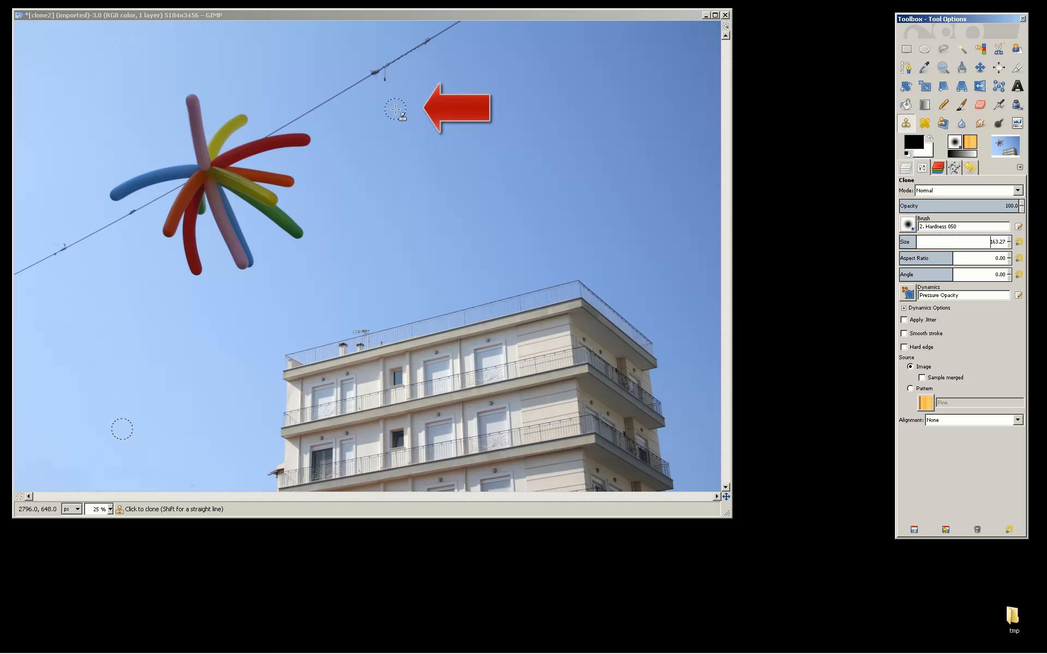
{"action": "left_click", "coordinate": [395, 109], "text": "ctrl"}
{"action": "left_click_drag", "start_coordinate": [375, 78], "coordinate": [458, 23]}
{"action": "left_click_drag", "start_coordinate": [361, 82], "coordinate": [304, 112]}
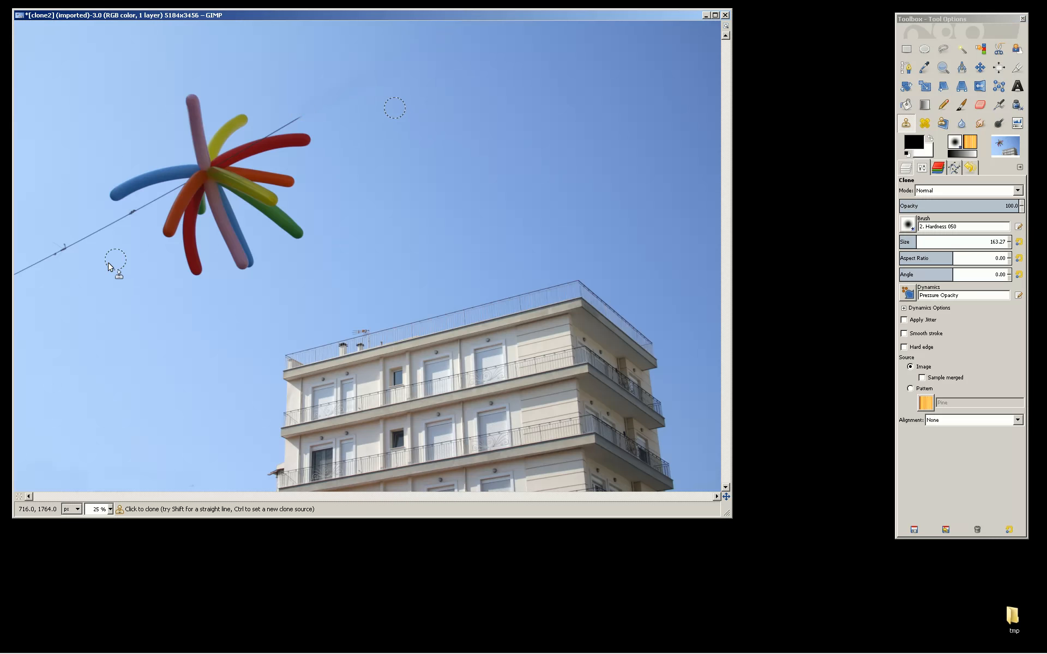
{"action": "left_click", "coordinate": [43, 295], "text": "ctrl"}
{"action": "mouse_move", "coordinate": [33, 267]}
{"action": "left_mouse_down"}
{"action": "mouse_move", "coordinate": [12, 273]}
{"action": "mouse_move", "coordinate": [155, 205]}
{"action": "left_mouse_up"}
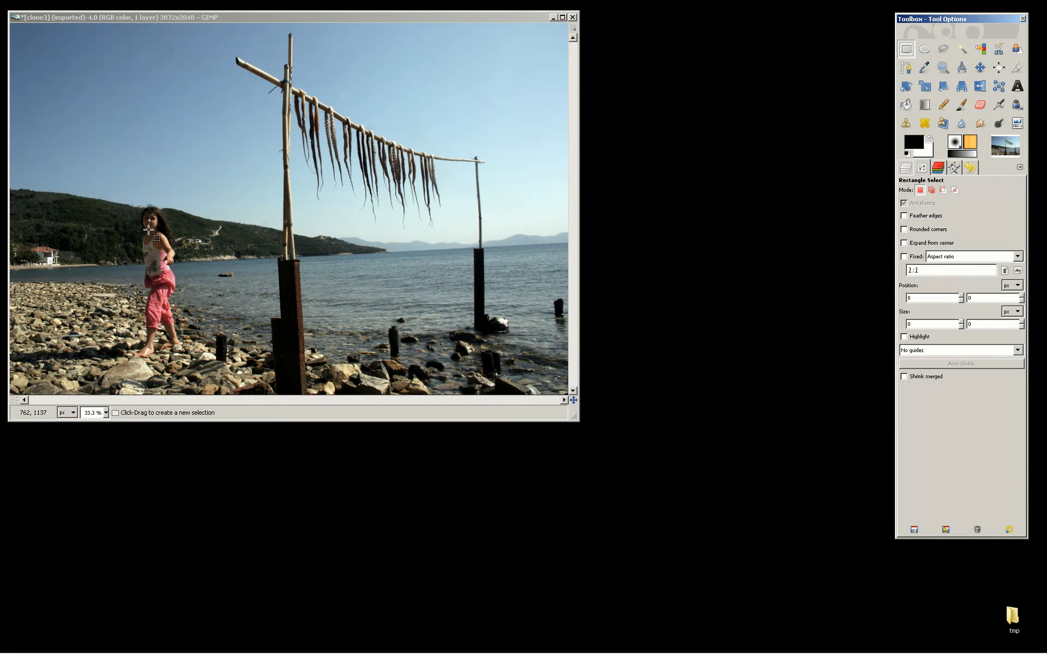
Step: Duplicate the beach image and position the copy's window beside the original
{"action": "left_click", "coordinate": [103, 248]}
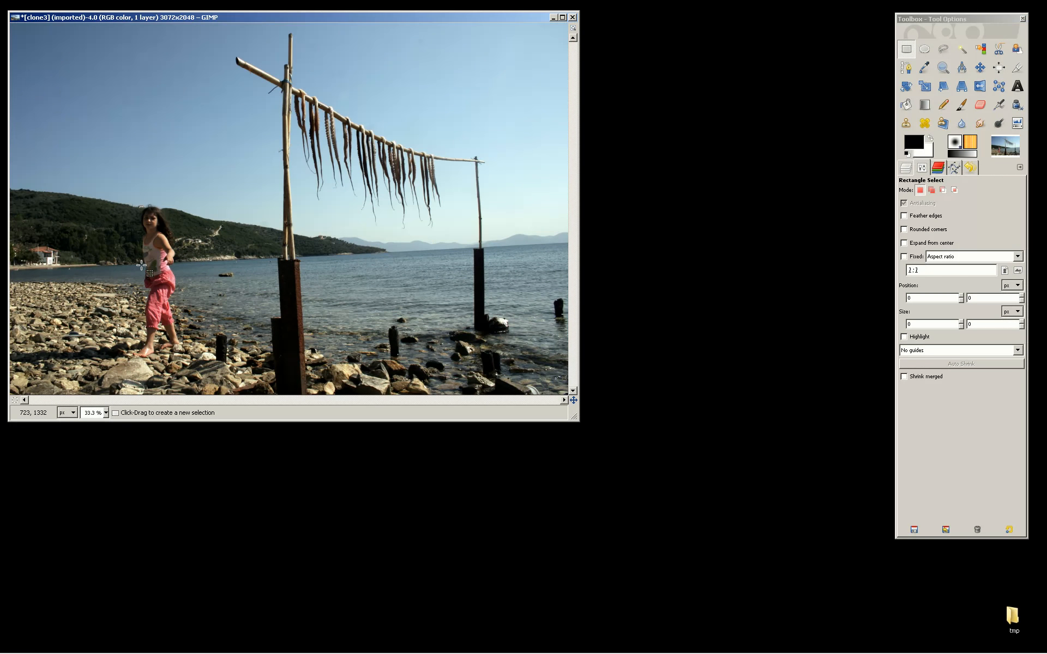
{"action": "left_click", "coordinate": [905, 169]}
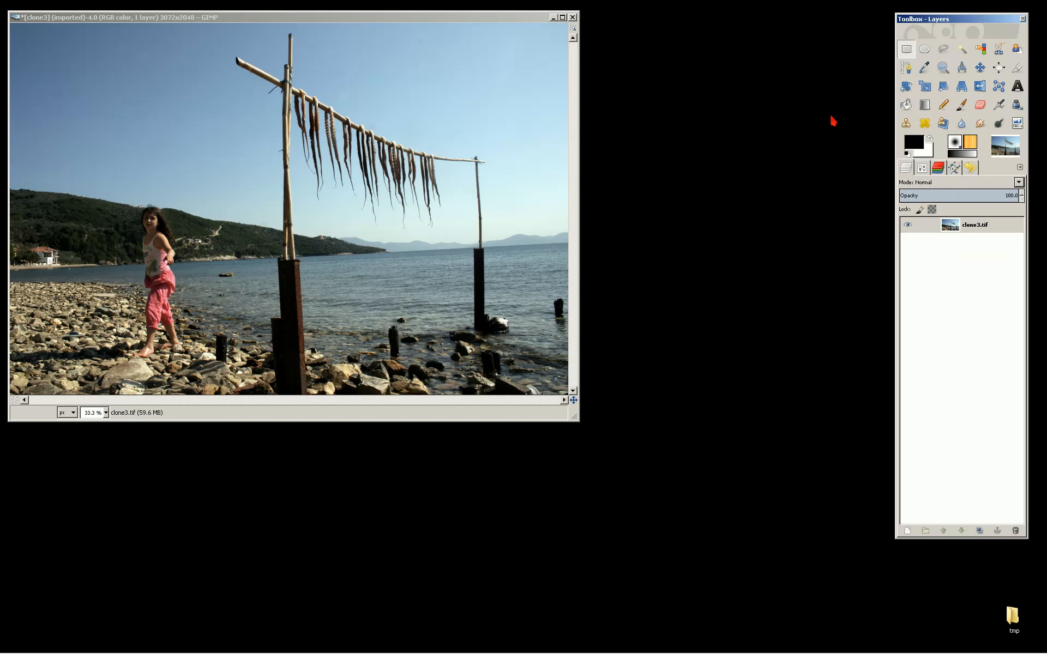
{"action": "left_click", "coordinate": [254, 186]}
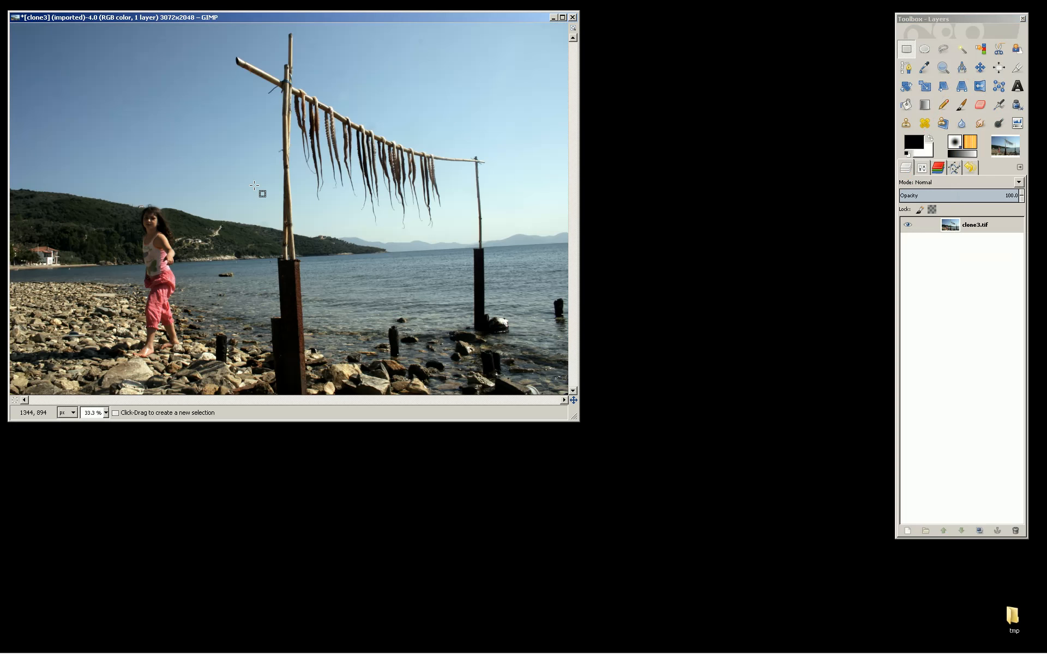
{"action": "key", "text": "ctrl+d"}
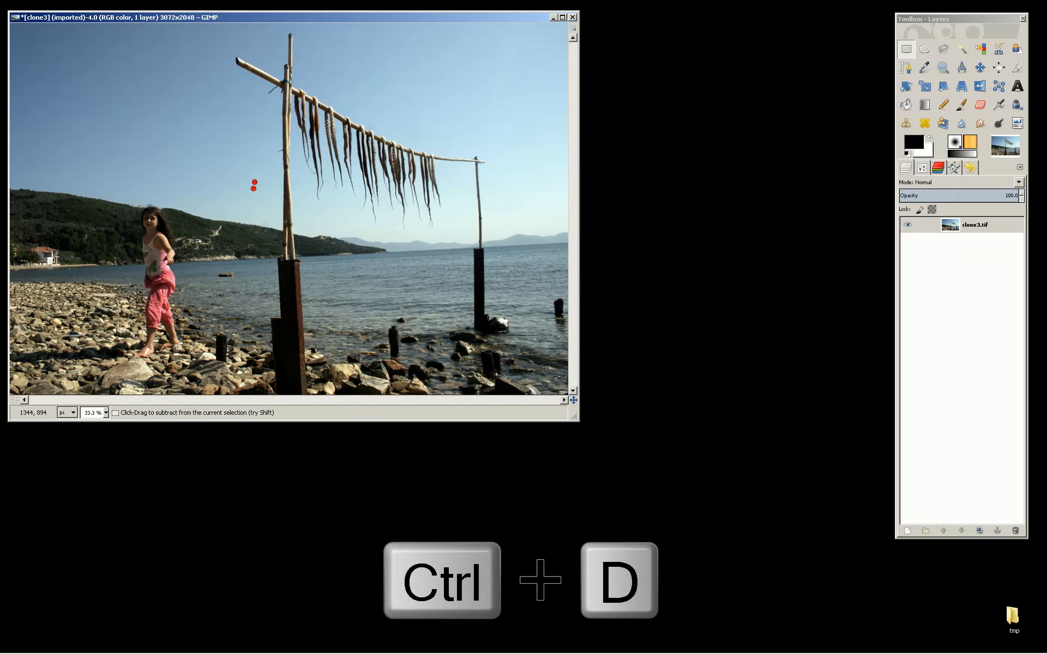
{"action": "left_click_drag", "start_coordinate": [353, 167], "coordinate": [492, 203]}
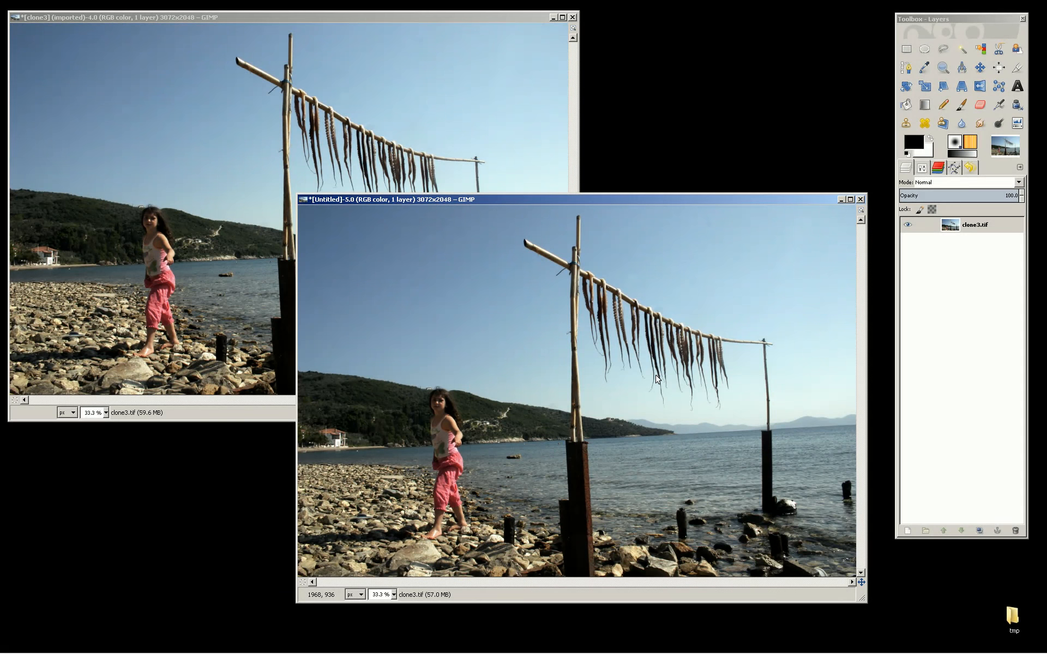
Step: Brighten the duplicate image with Brightness-Contrast
{"action": "right_click", "coordinate": [656, 376]}
{"action": "mouse_move", "coordinate": [696, 446]}
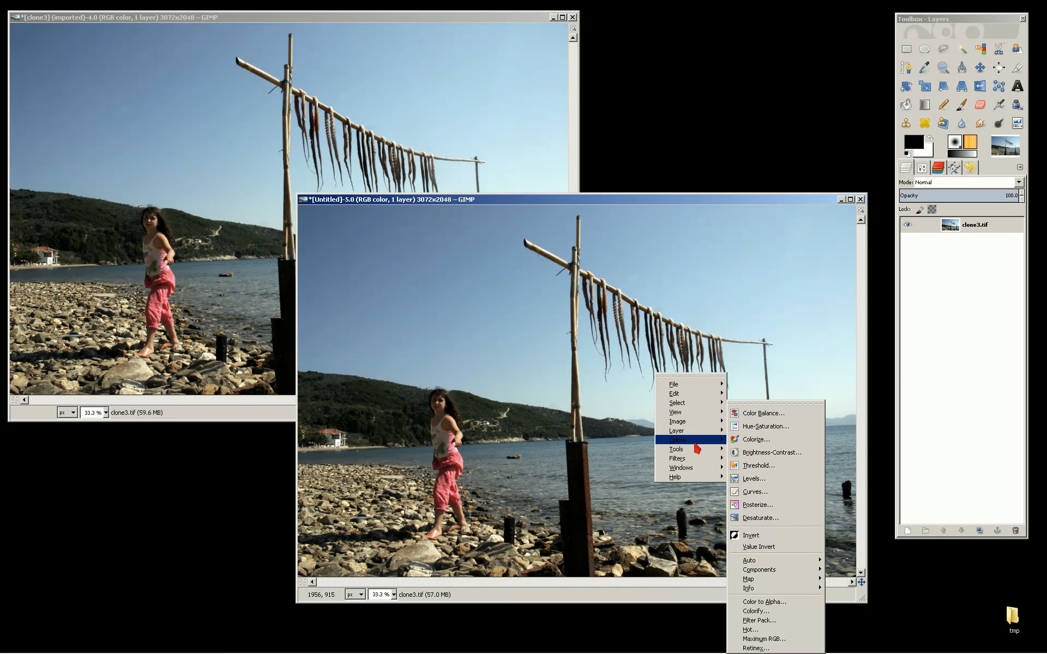
{"action": "left_click", "coordinate": [774, 458]}
{"action": "mouse_move", "coordinate": [851, 349]}
{"action": "left_mouse_down"}
{"action": "mouse_move", "coordinate": [867, 352]}
{"action": "mouse_move", "coordinate": [858, 361]}
{"action": "left_mouse_up"}
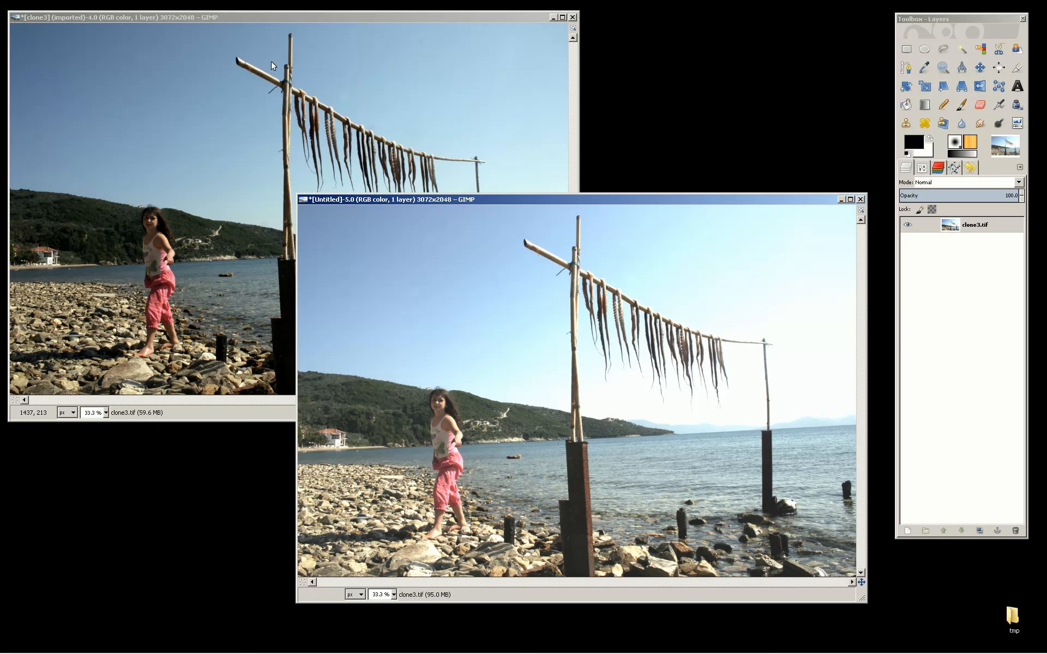
Step: Select the Clone tool for the original image and set its alignment to Registered
{"action": "left_click", "coordinate": [259, 22]}
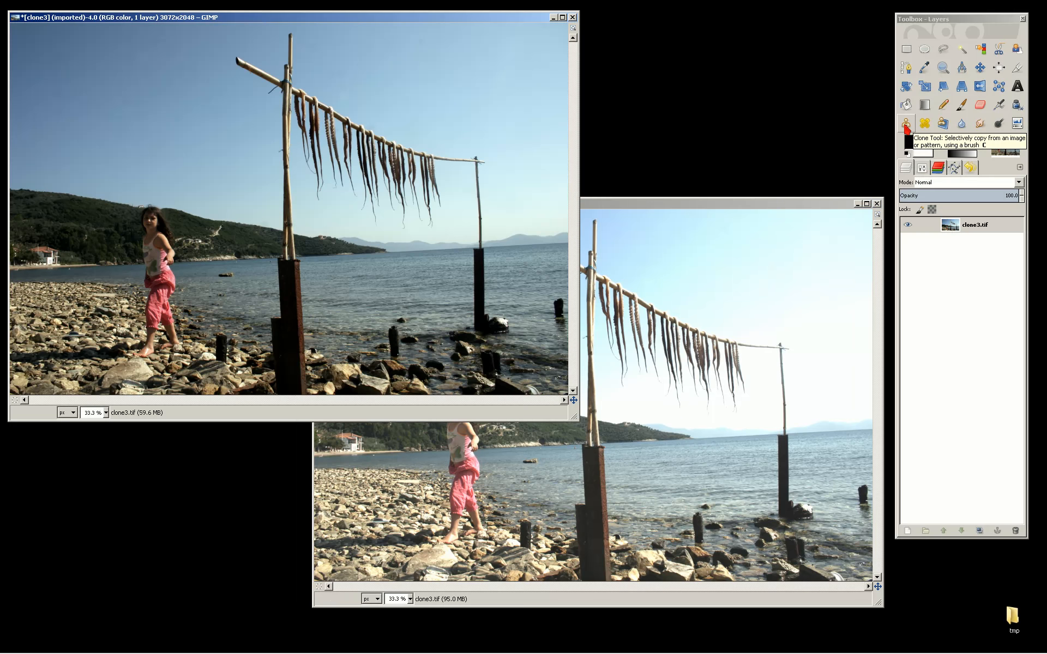
{"action": "left_click", "coordinate": [906, 126]}
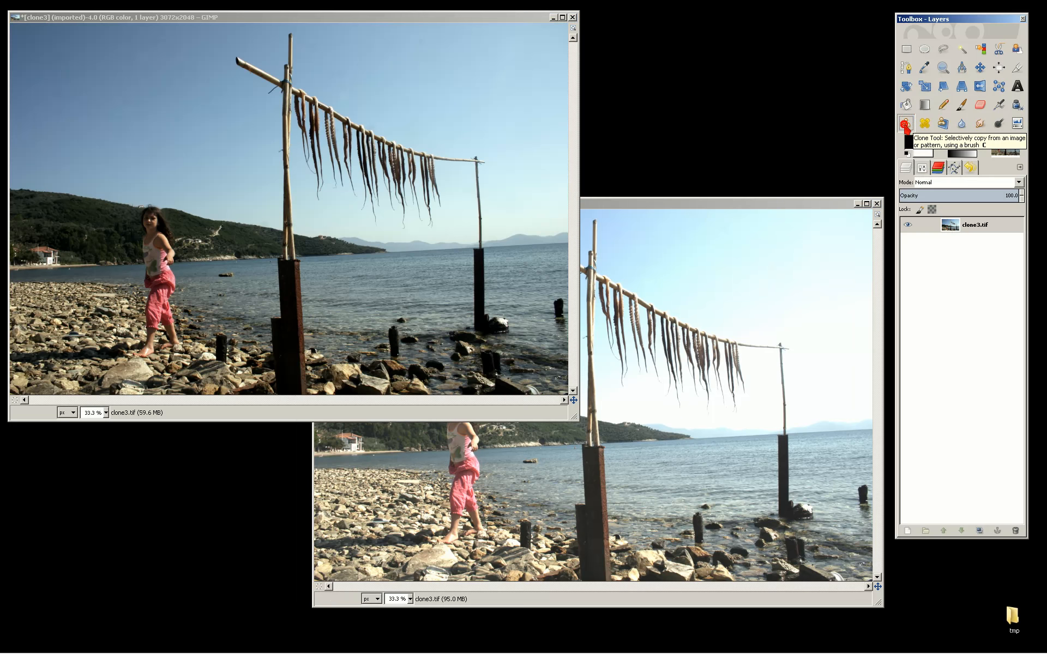
{"action": "double_click", "coordinate": [905, 125]}
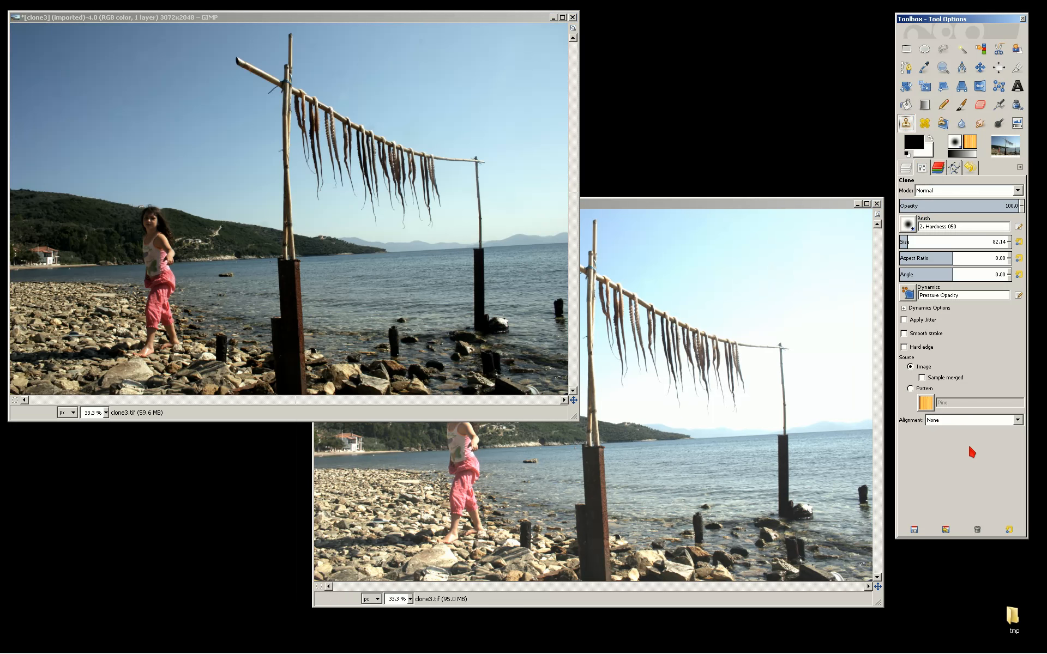
{"action": "left_click", "coordinate": [953, 418]}
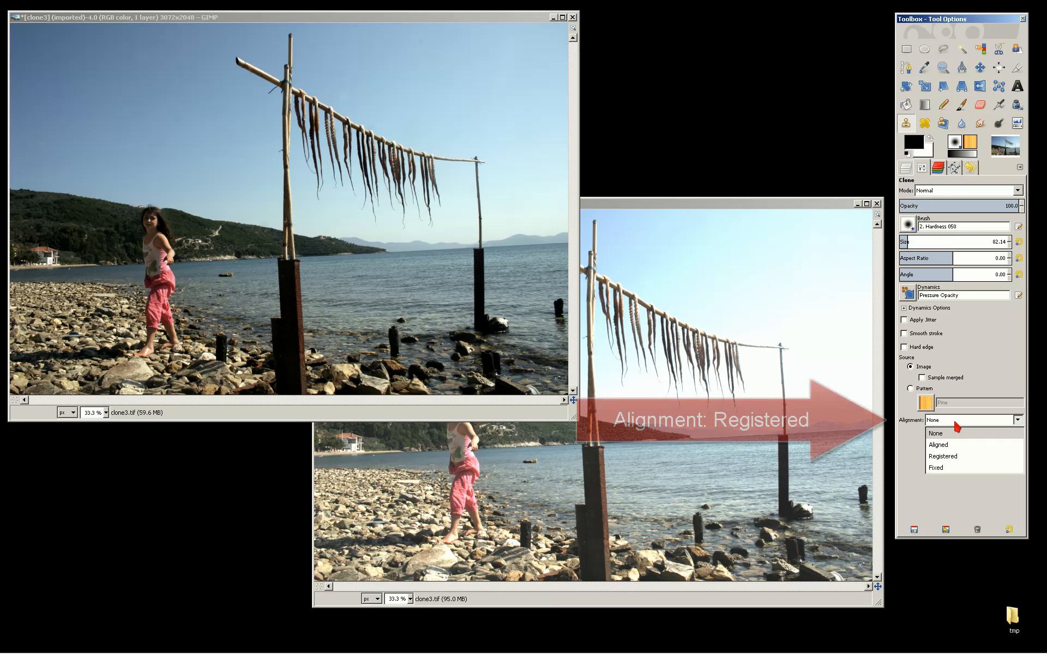
{"action": "left_click", "coordinate": [943, 456]}
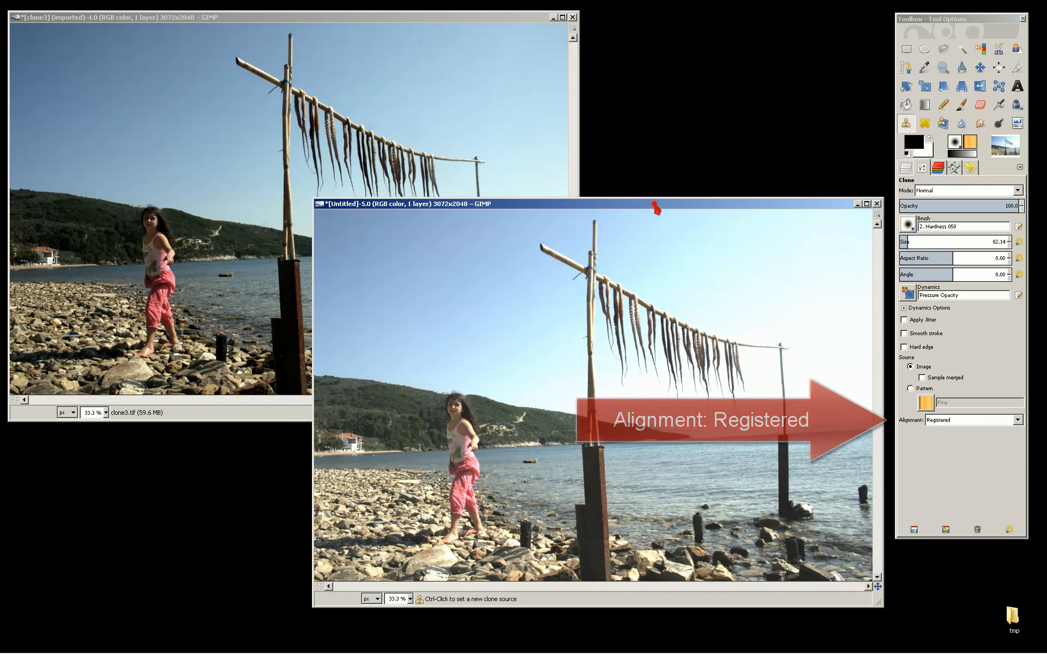
Step: Set the clone source on the girl's head in the brightened duplicate and return to the original image
{"action": "left_click", "coordinate": [657, 207]}
{"action": "left_click", "coordinate": [453, 408], "text": "ctrl"}
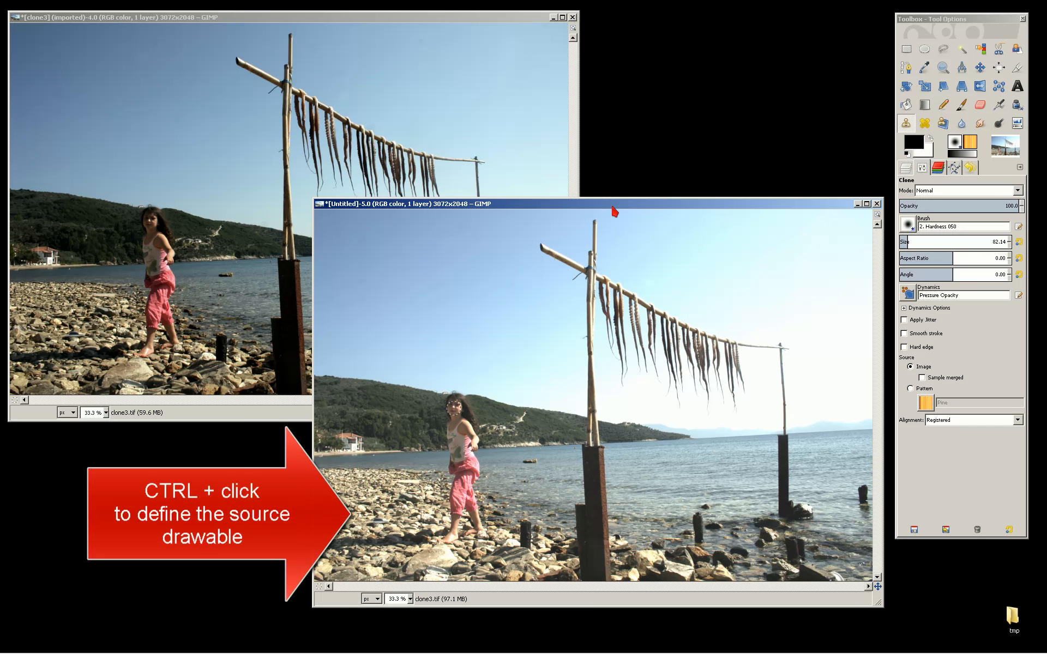
{"action": "left_click", "coordinate": [368, 19]}
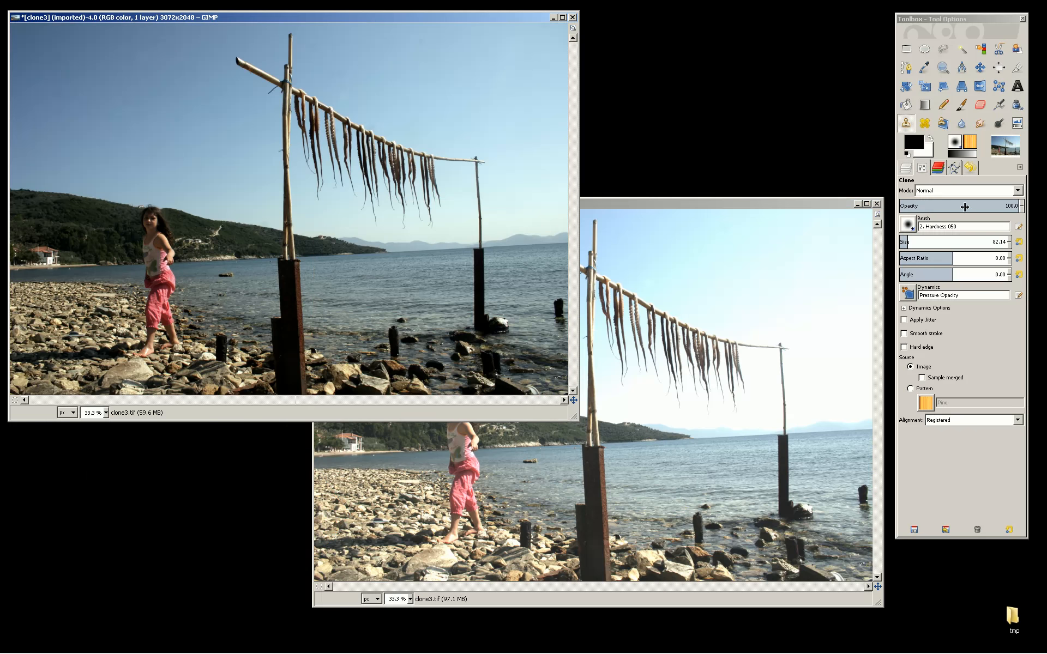
Step: Set the clone opacity to 31.4 and paint the brightened face onto the girl in the original image
{"action": "left_click", "coordinate": [937, 206]}
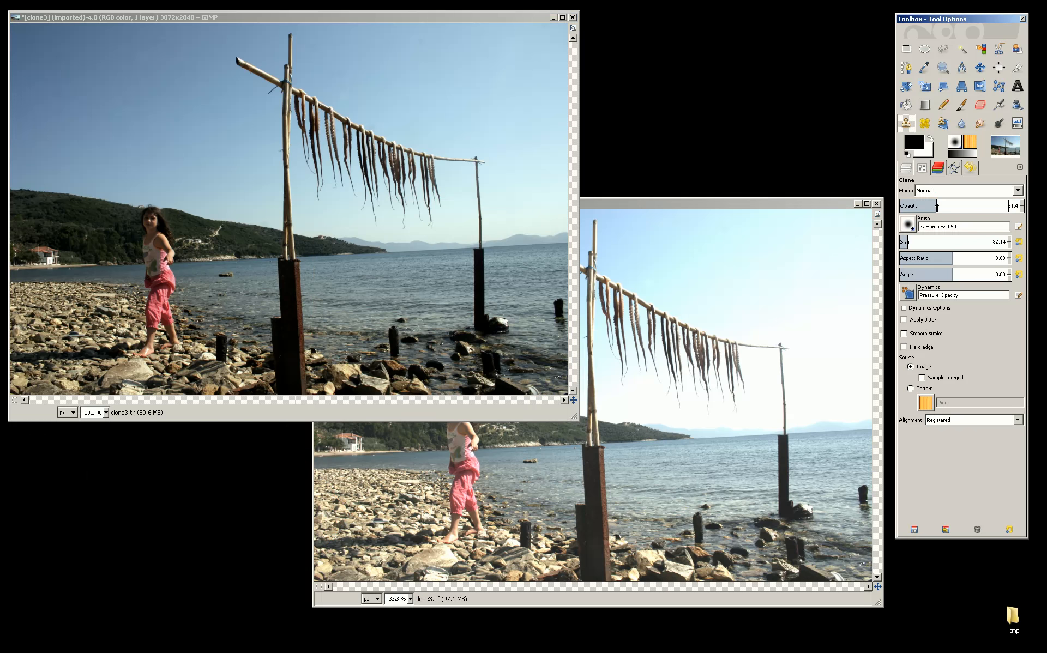
{"action": "left_click", "coordinate": [149, 221]}
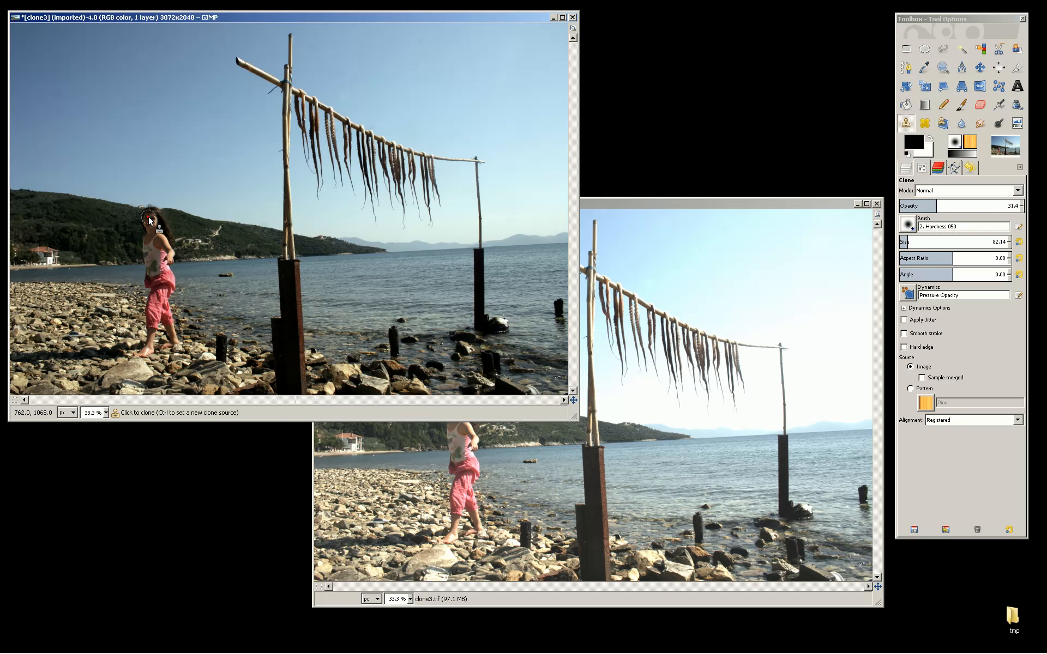
{"action": "mouse_move", "coordinate": [150, 227]}
{"action": "left_mouse_down"}
{"action": "mouse_move", "coordinate": [147, 216]}
{"action": "mouse_move", "coordinate": [148, 242]}
{"action": "mouse_move", "coordinate": [163, 245]}
{"action": "mouse_move", "coordinate": [146, 220]}
{"action": "mouse_move", "coordinate": [158, 225]}
{"action": "left_mouse_up"}
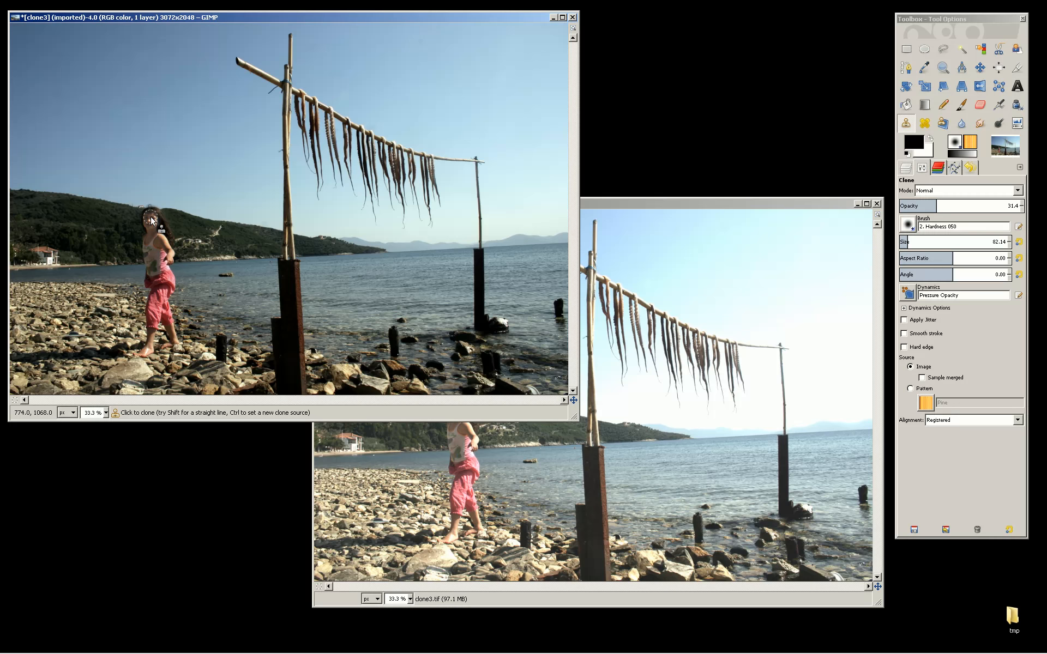
Step: Open the undo history and step back to an earlier Clone state
{"action": "left_click", "coordinate": [970, 168]}
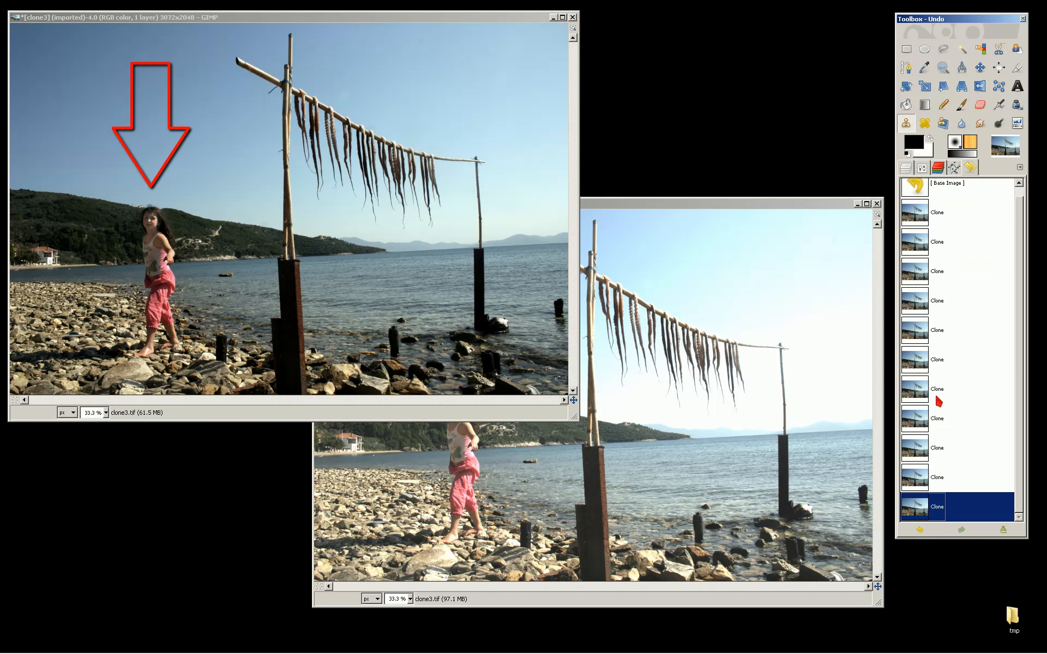
{"action": "left_click", "coordinate": [939, 335]}
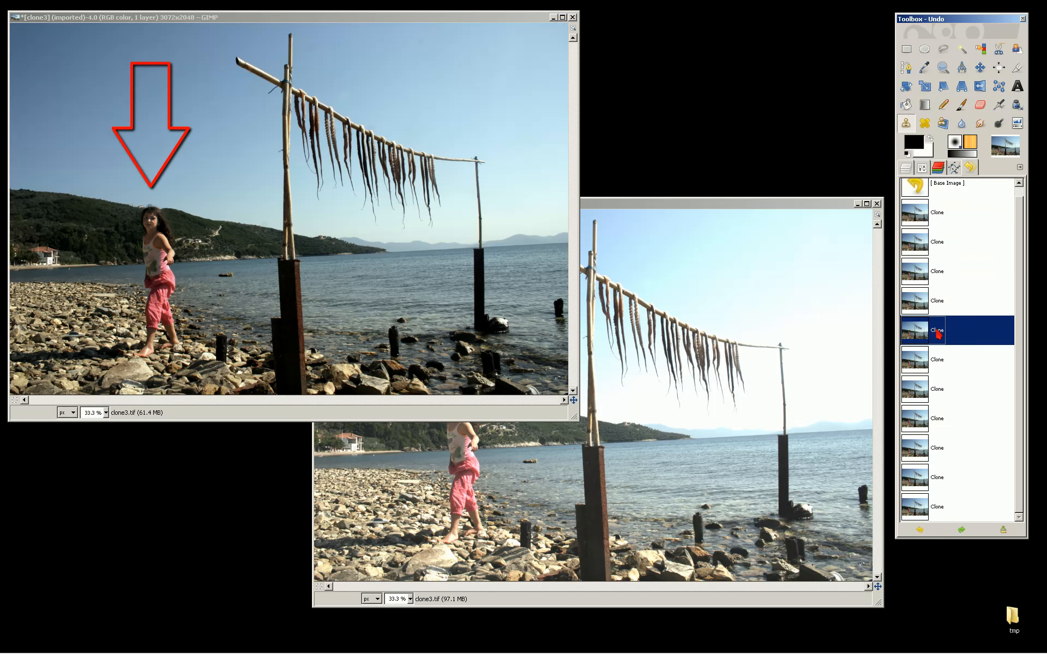
Step: Compare the cloning result by stepping between the first and last Clone states in the undo history
{"action": "left_click", "coordinate": [936, 215]}
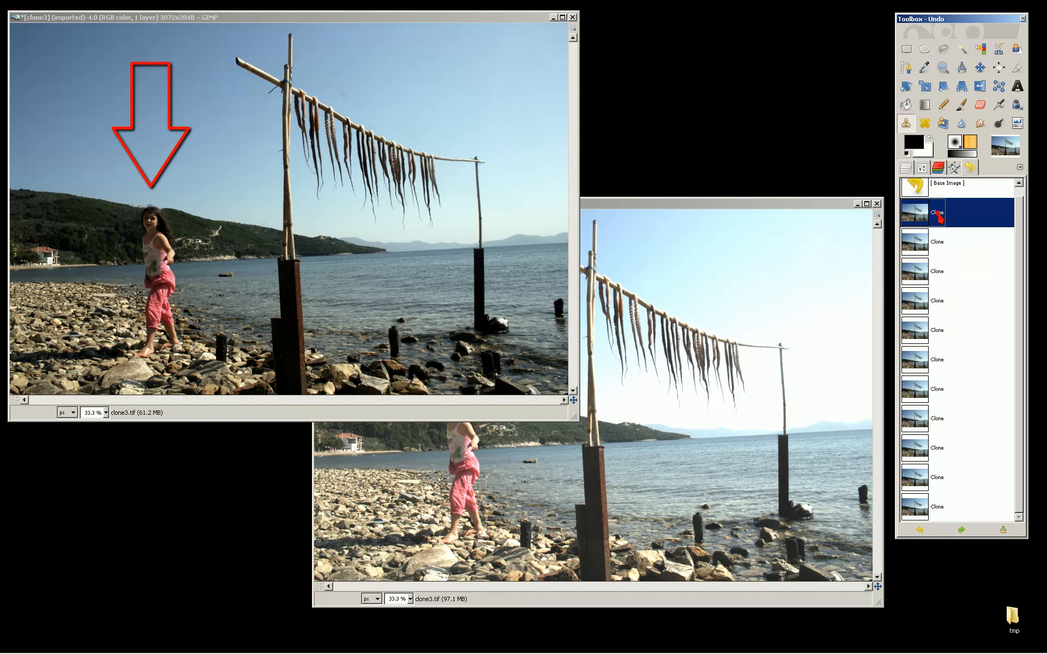
{"action": "left_click", "coordinate": [939, 512]}
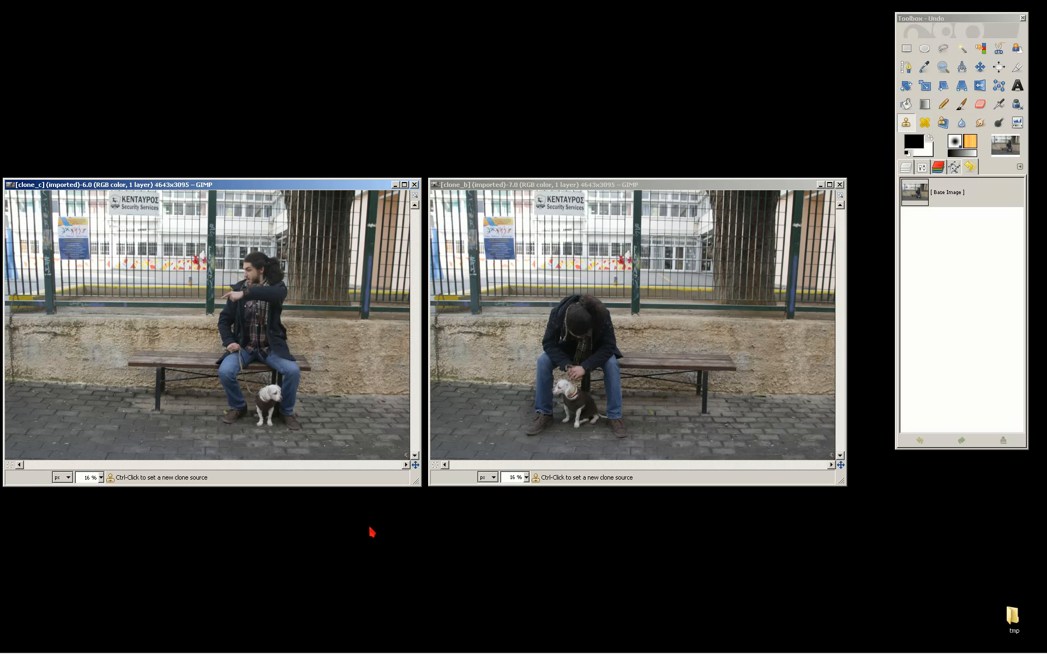
Step: Select the Clone tool, set its alignment to Registered and its brush size to 411.76
{"action": "double_click", "coordinate": [905, 123]}
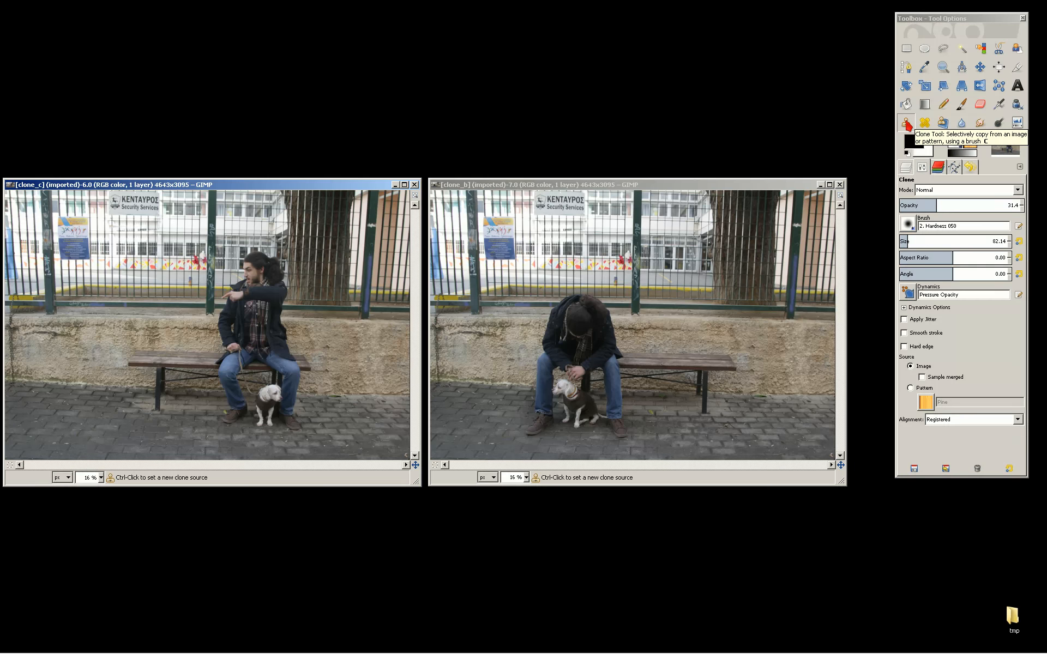
{"action": "left_click", "coordinate": [955, 421]}
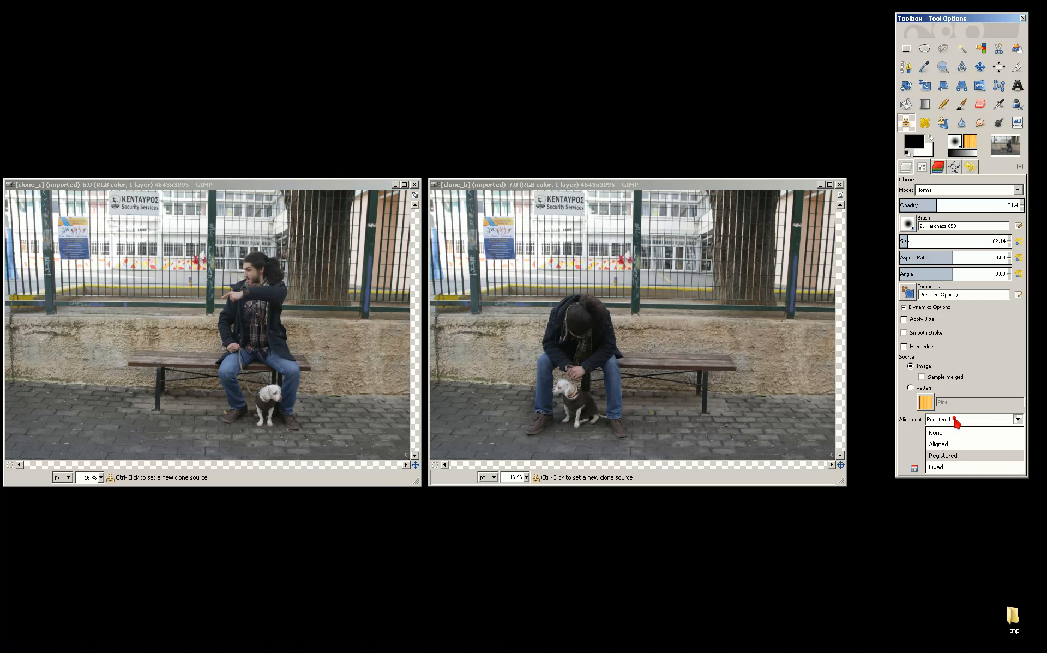
{"action": "left_click", "coordinate": [948, 457]}
{"action": "left_click", "coordinate": [943, 241]}
Step: Set the clone source in the second bench photo on the empty bench beside the seated man
{"action": "left_click", "coordinate": [685, 185]}
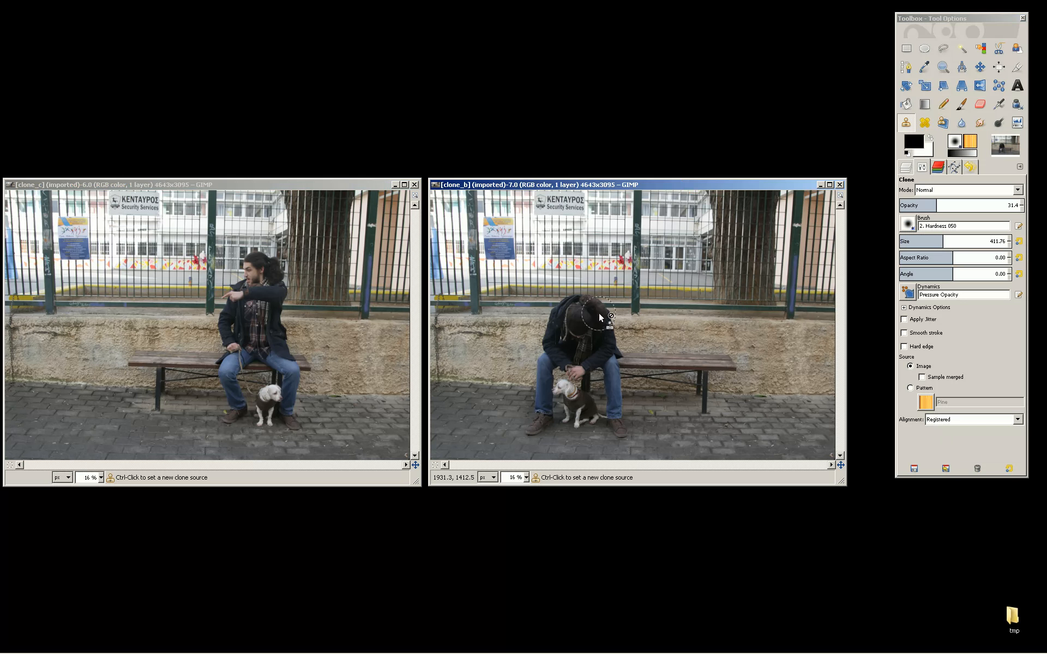
{"action": "left_click", "coordinate": [619, 340], "text": "ctrl"}
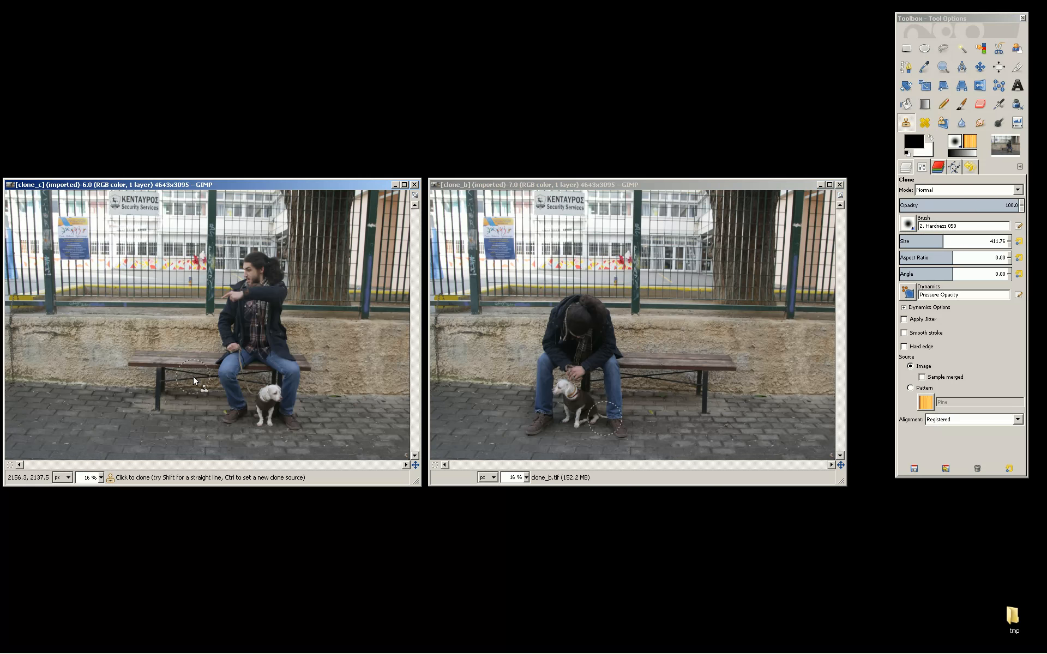
Step: Paint a clone stroke across the lower left of the first bench photo and undo it
{"action": "mouse_move", "coordinate": [152, 289]}
{"action": "left_mouse_down"}
{"action": "mouse_move", "coordinate": [174, 349]}
{"action": "mouse_move", "coordinate": [130, 428]}
{"action": "mouse_move", "coordinate": [103, 419]}
{"action": "mouse_move", "coordinate": [168, 423]}
{"action": "mouse_move", "coordinate": [185, 397]}
{"action": "mouse_move", "coordinate": [181, 306]}
{"action": "mouse_move", "coordinate": [147, 273]}
{"action": "mouse_move", "coordinate": [111, 384]}
{"action": "mouse_move", "coordinate": [140, 304]}
{"action": "mouse_move", "coordinate": [147, 316]}
{"action": "mouse_move", "coordinate": [98, 423]}
{"action": "mouse_move", "coordinate": [191, 426]}
{"action": "left_mouse_up"}
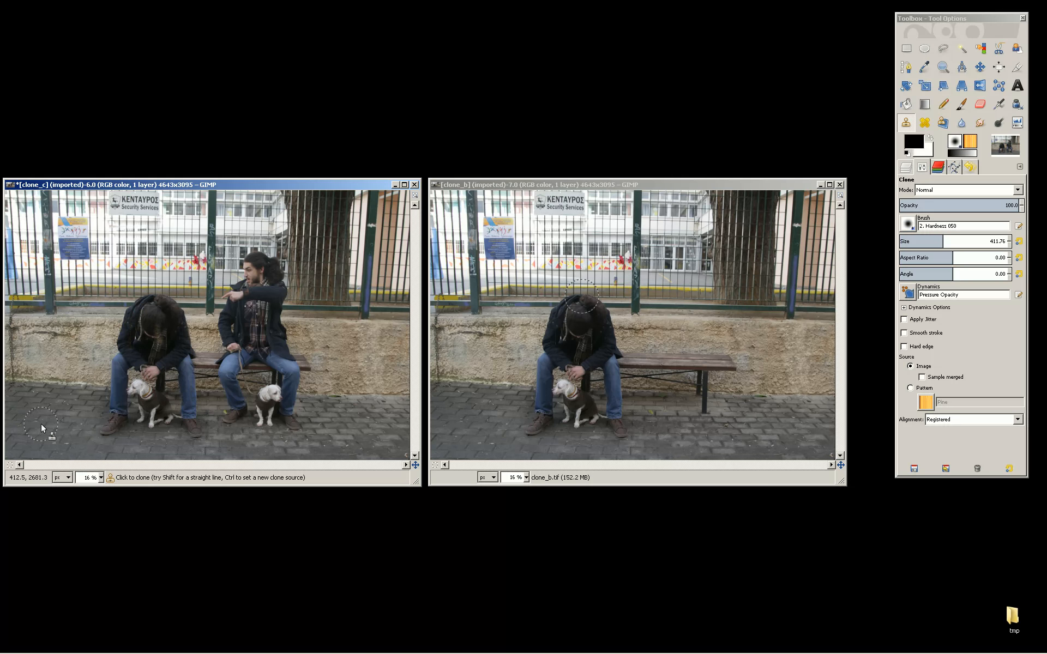
{"action": "key", "text": "ctrl+z"}
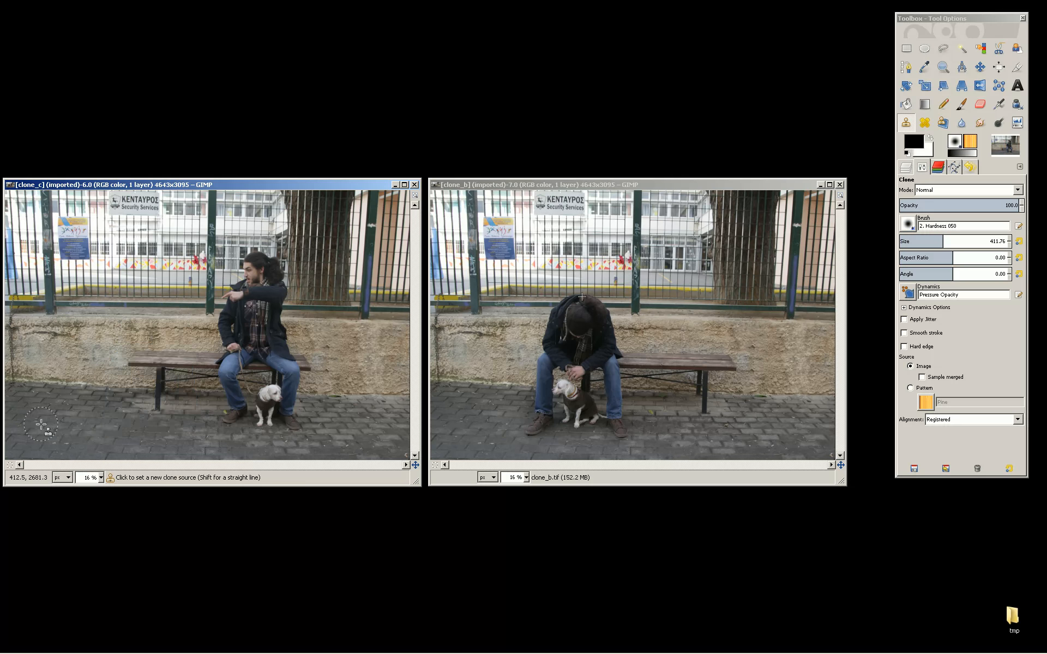
Step: Paint over the pointing man and white dog in the first photo to replace them with the empty bench
{"action": "mouse_move", "coordinate": [218, 418]}
{"action": "left_mouse_down"}
{"action": "mouse_move", "coordinate": [265, 411]}
{"action": "mouse_move", "coordinate": [298, 422]}
{"action": "mouse_move", "coordinate": [280, 393]}
{"action": "mouse_move", "coordinate": [279, 411]}
{"action": "mouse_move", "coordinate": [233, 369]}
{"action": "mouse_move", "coordinate": [224, 379]}
{"action": "mouse_move", "coordinate": [226, 339]}
{"action": "mouse_move", "coordinate": [249, 369]}
{"action": "mouse_move", "coordinate": [281, 373]}
{"action": "mouse_move", "coordinate": [300, 360]}
{"action": "mouse_move", "coordinate": [270, 342]}
{"action": "left_mouse_up"}
{"action": "mouse_move", "coordinate": [283, 293]}
{"action": "left_mouse_down"}
{"action": "mouse_move", "coordinate": [264, 247]}
{"action": "mouse_move", "coordinate": [255, 290]}
{"action": "mouse_move", "coordinate": [247, 266]}
{"action": "mouse_move", "coordinate": [208, 338]}
{"action": "mouse_move", "coordinate": [242, 283]}
{"action": "mouse_move", "coordinate": [250, 331]}
{"action": "mouse_move", "coordinate": [265, 277]}
{"action": "mouse_move", "coordinate": [263, 333]}
{"action": "left_mouse_up"}
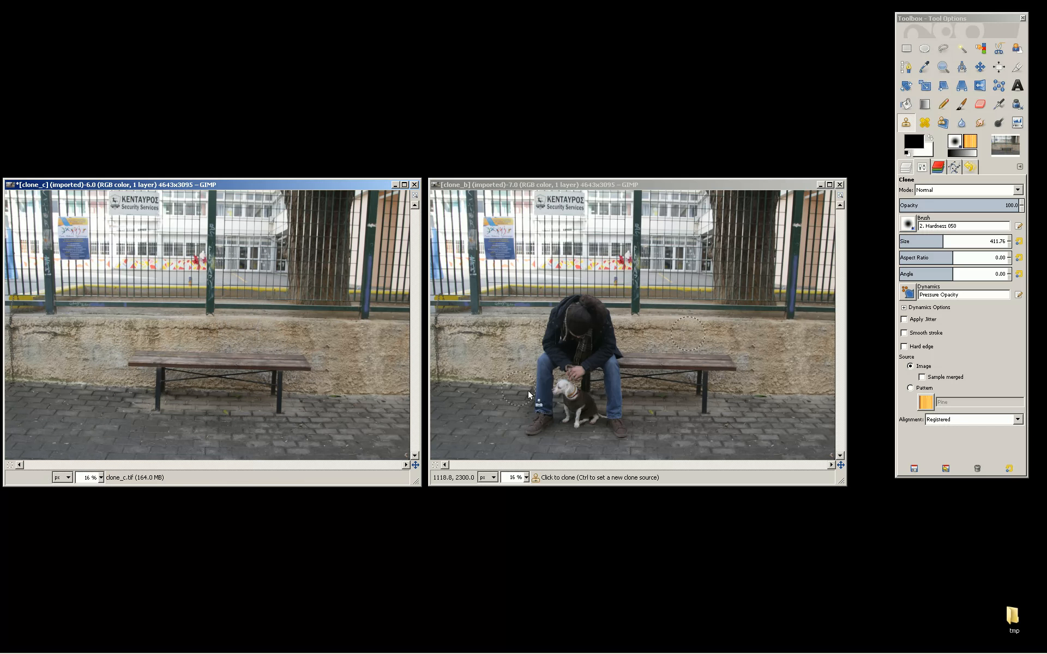